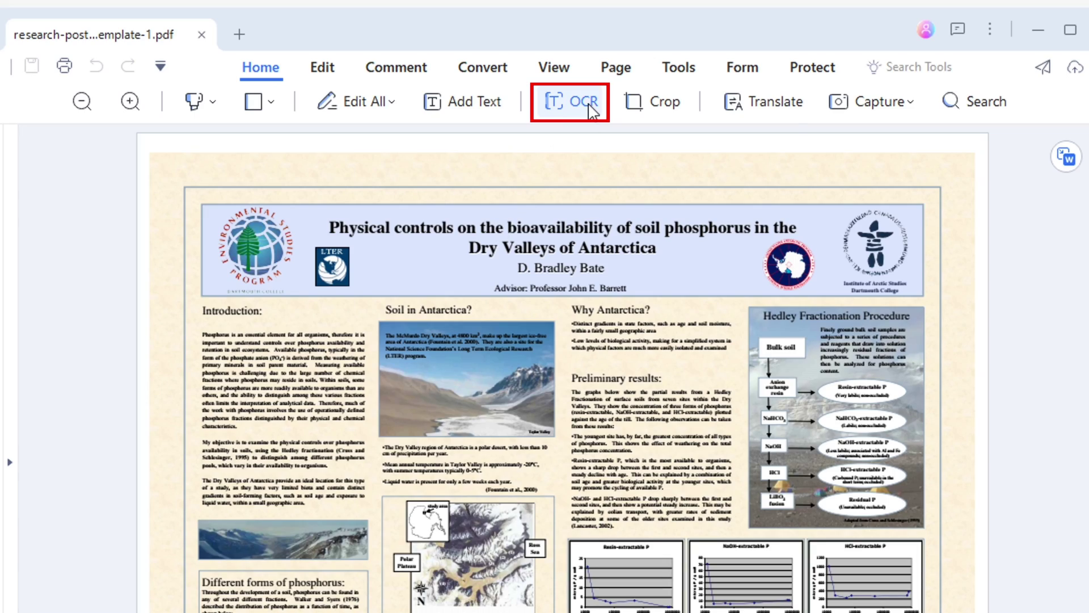
- Run English OCR as editable text on all pages of the soil phosphorus poster
click(592, 108)
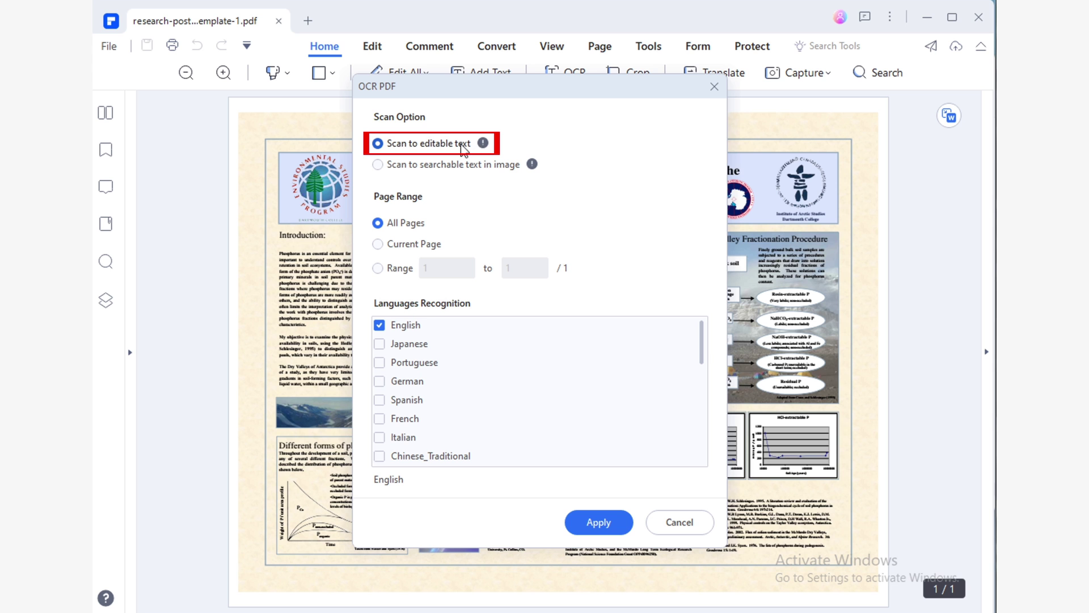
click(617, 535)
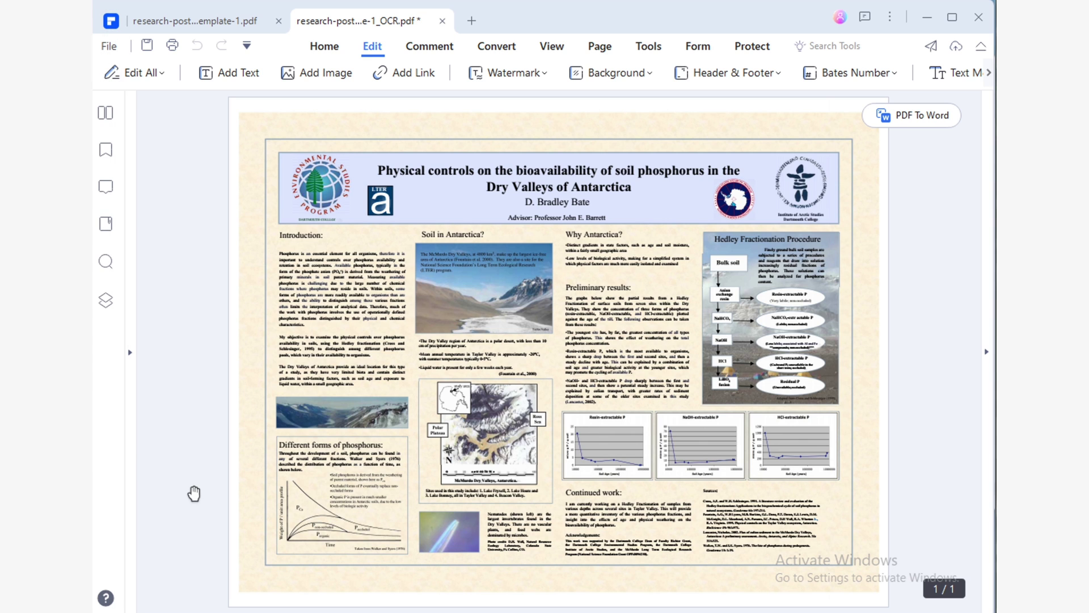
- In text-only editing, replace 'My objective' with 'Our Plan', then select the Introduction paragraph
click(153, 72)
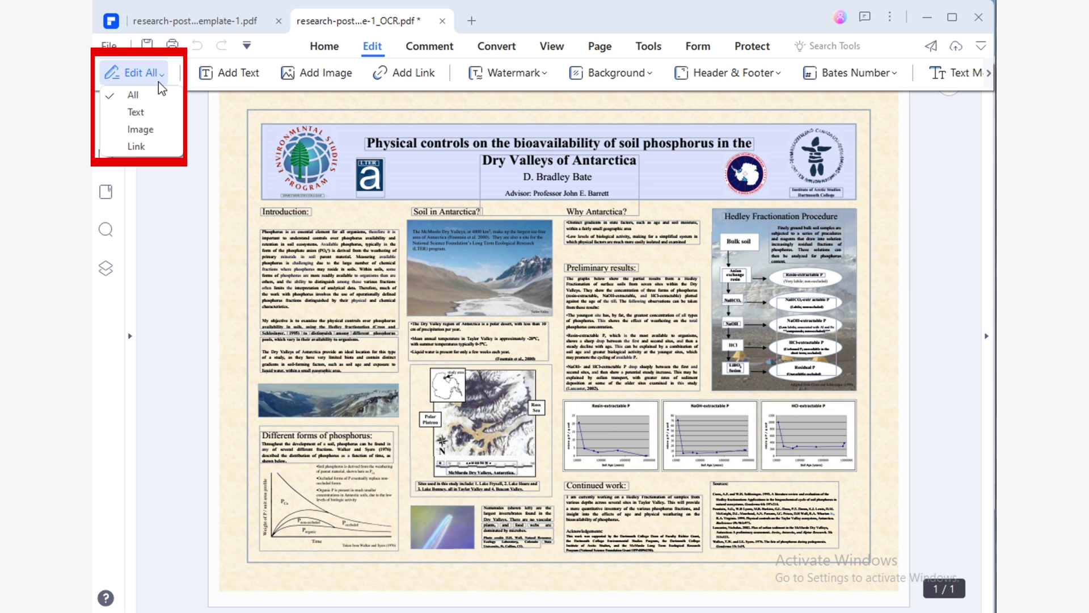
click(139, 112)
scroll(343, 329, up, 4)
drag(174, 332, 230, 332)
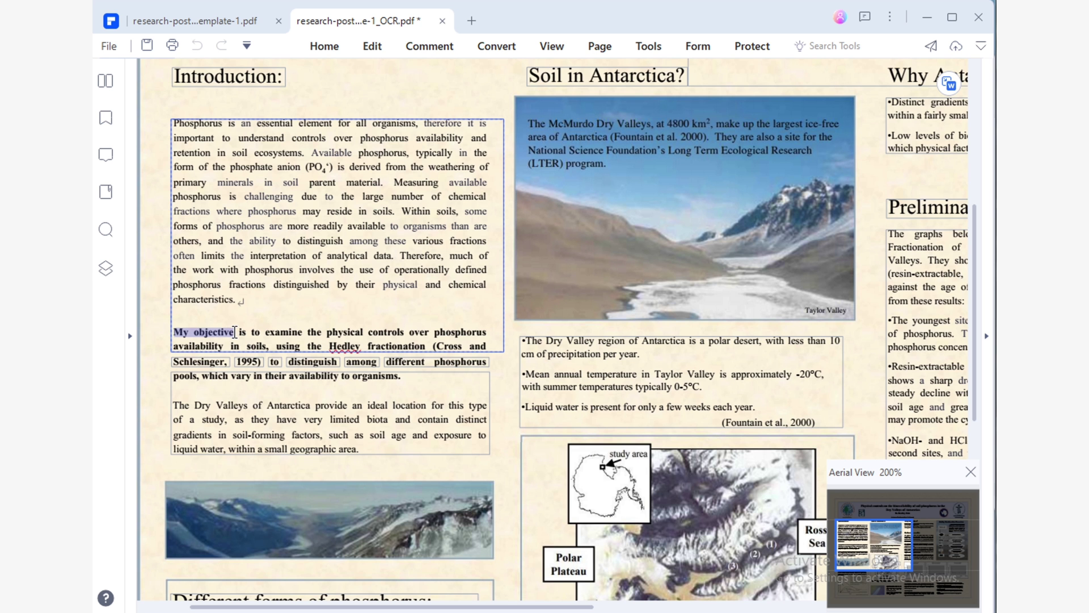
click(295, 347)
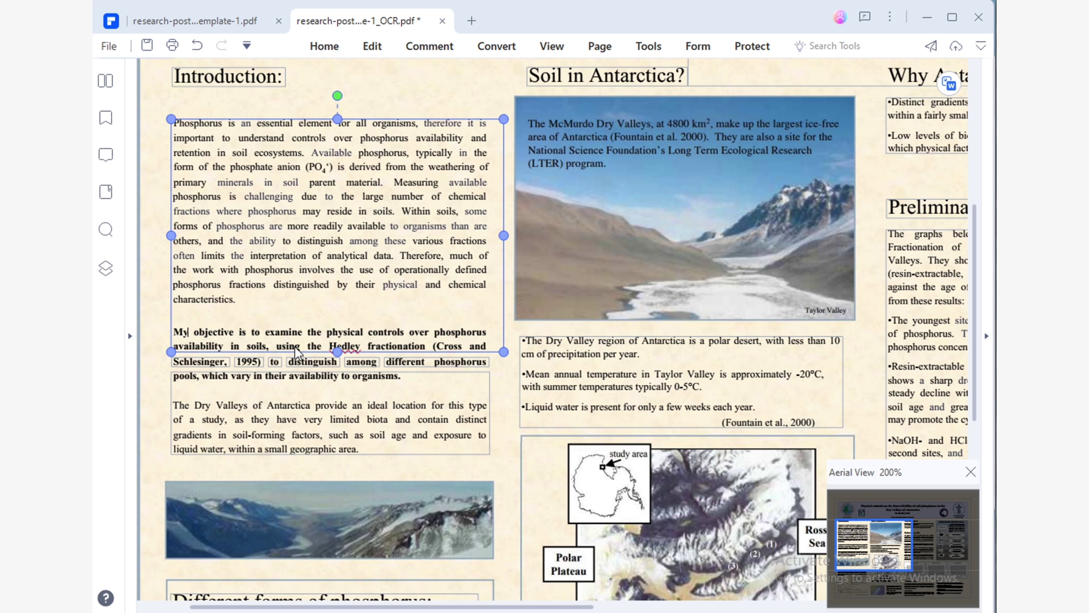
click(294, 346)
drag(236, 300, 161, 111)
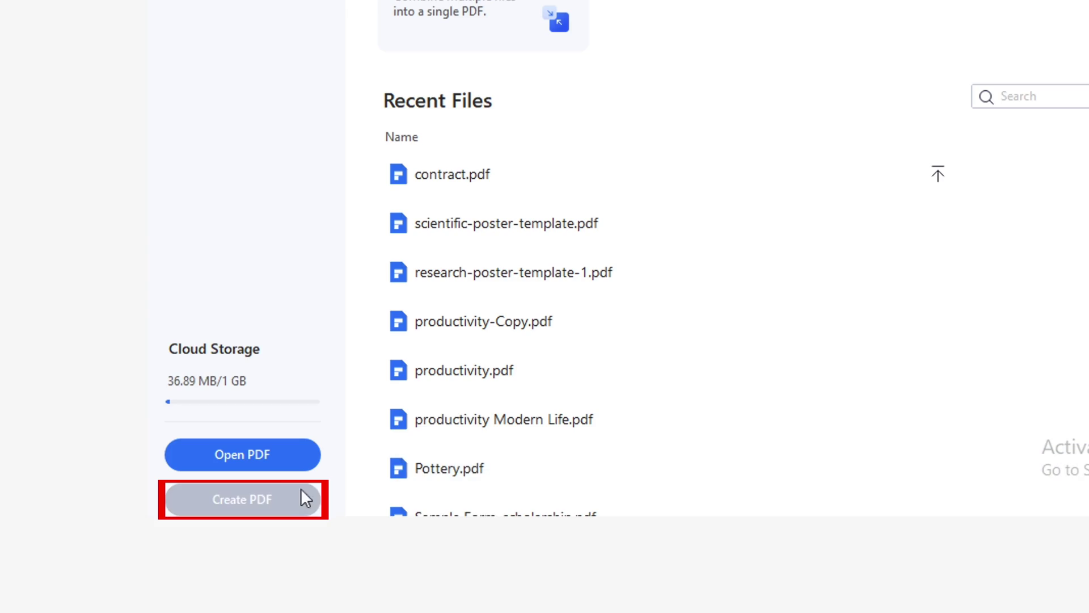
- Show the Create PDF choices: from file, scanner, blank page or template
click(292, 501)
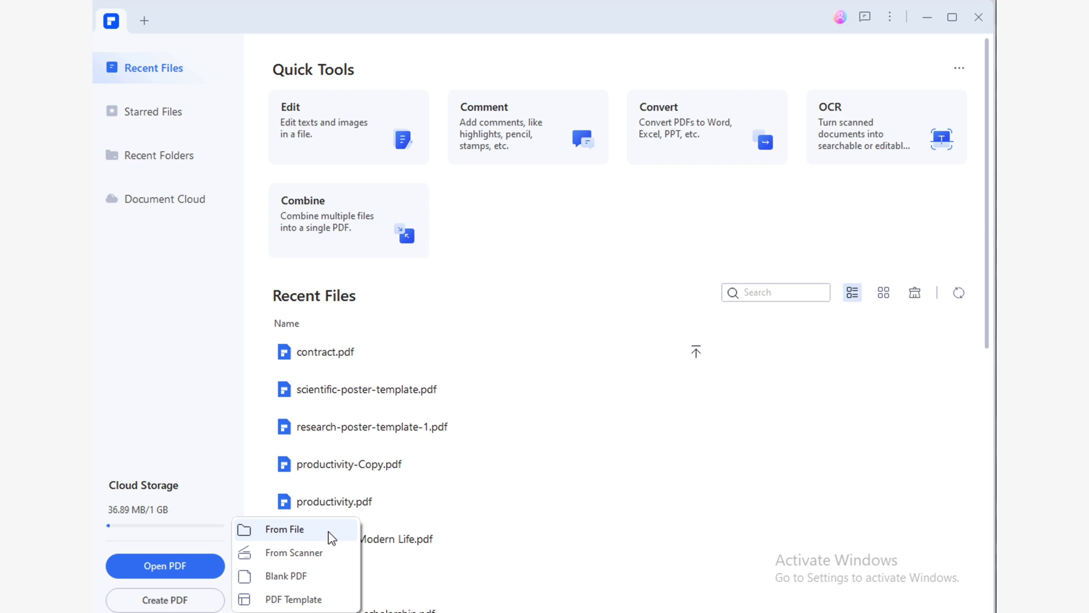
- Create a PDF from the scientific-poster-template JPEG image
click(330, 536)
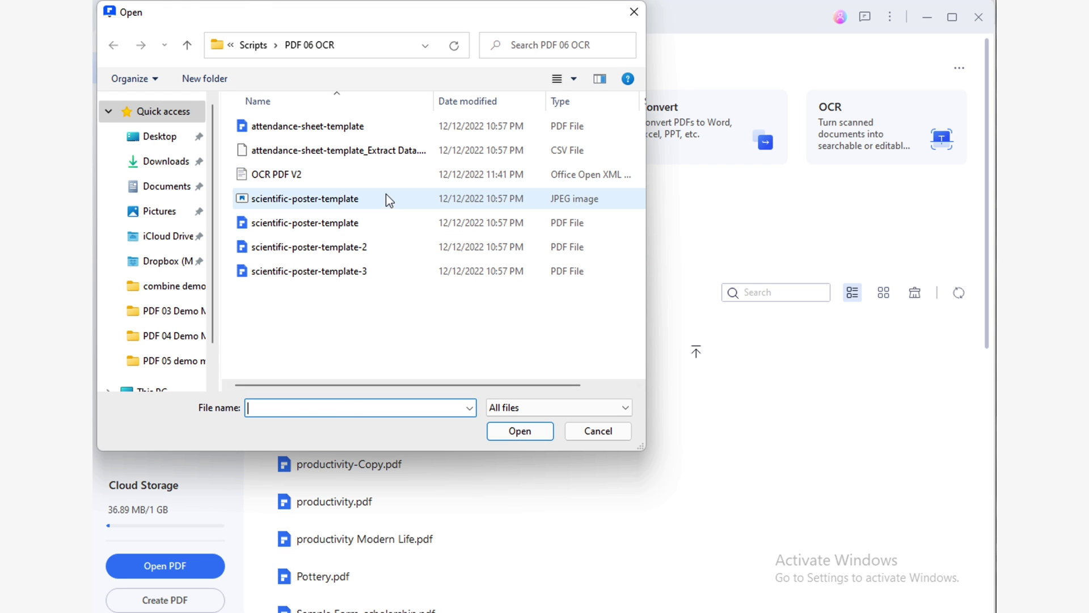
click(392, 205)
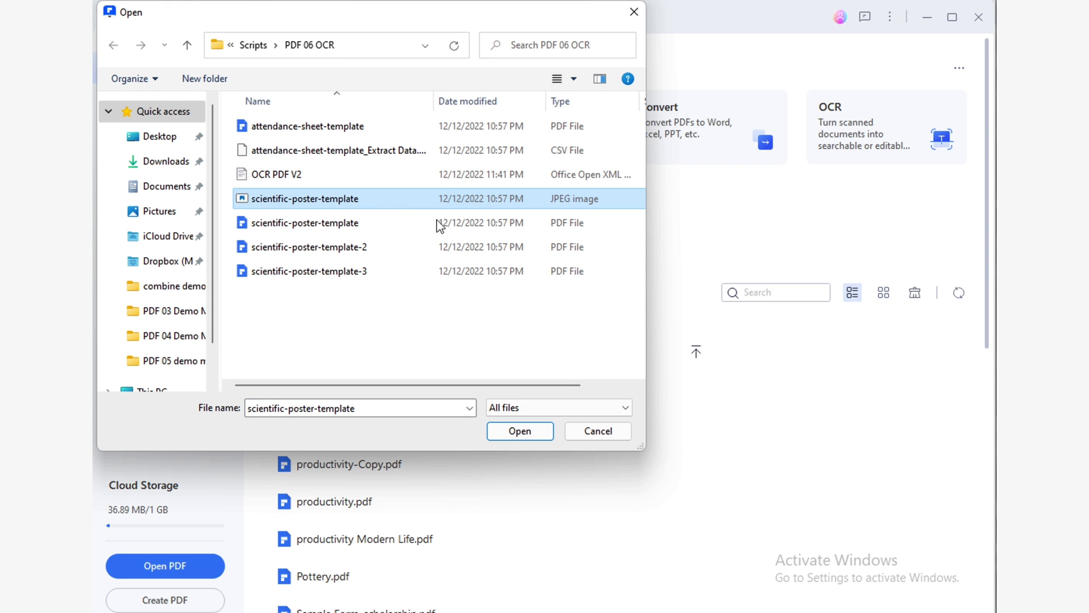
click(521, 430)
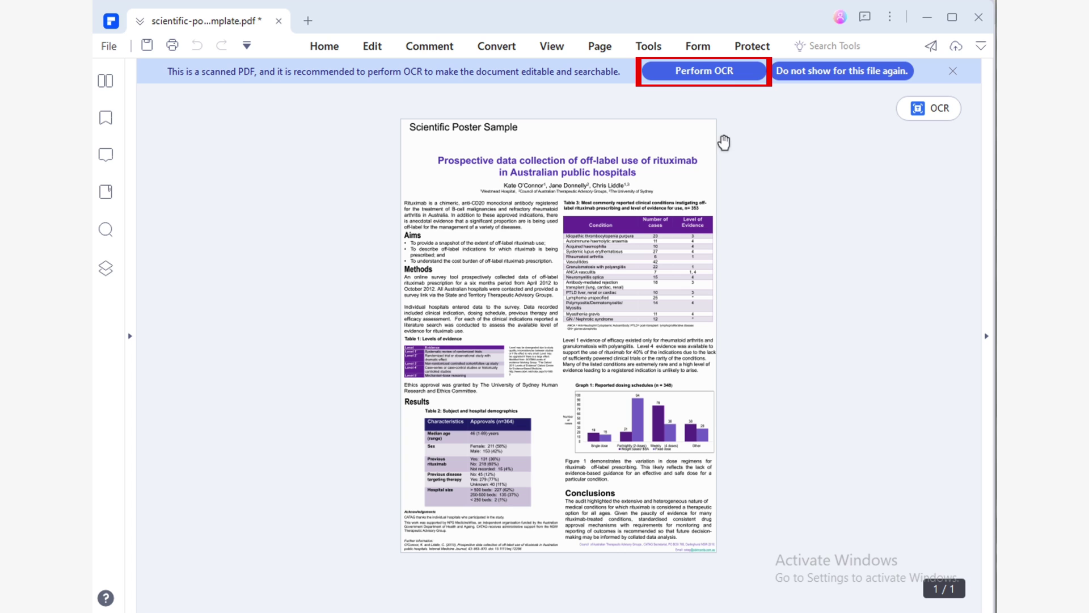
- Run English OCR on all pages of the new poster PDF, dismissing the save prompt
click(700, 82)
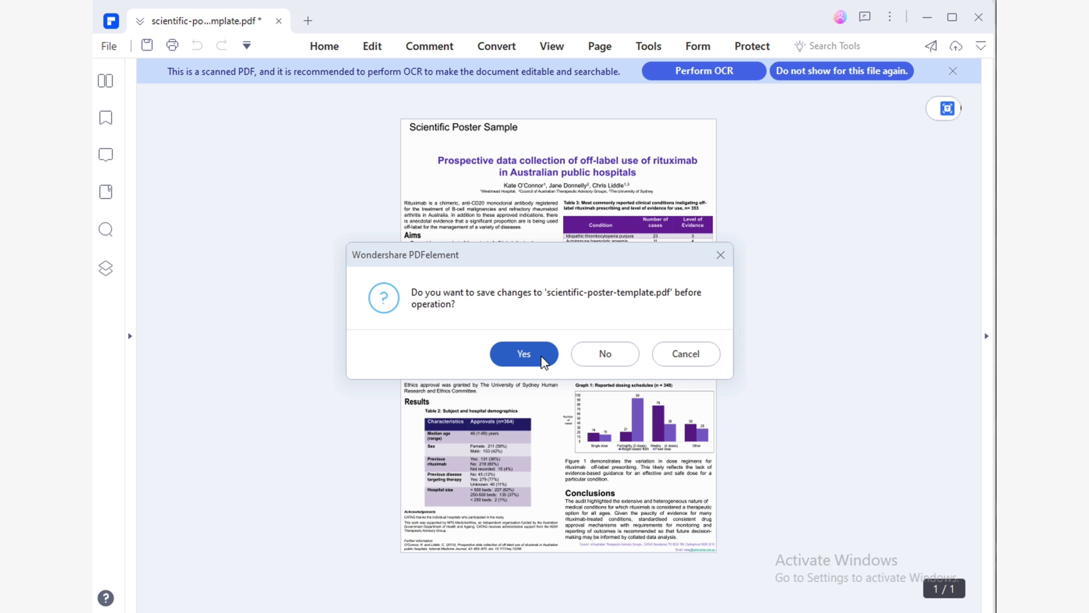
click(593, 357)
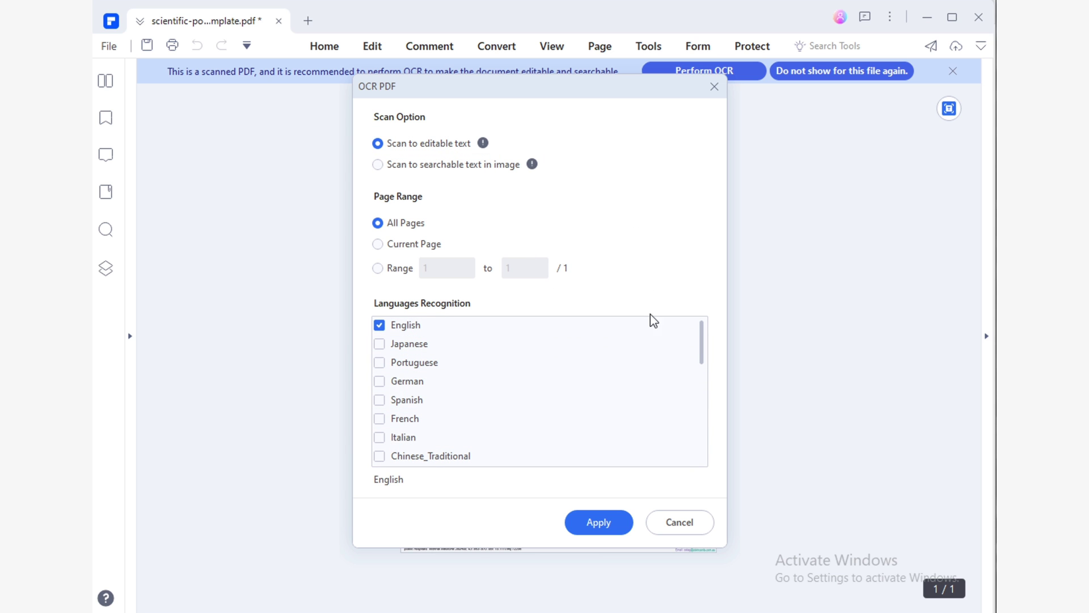
click(622, 535)
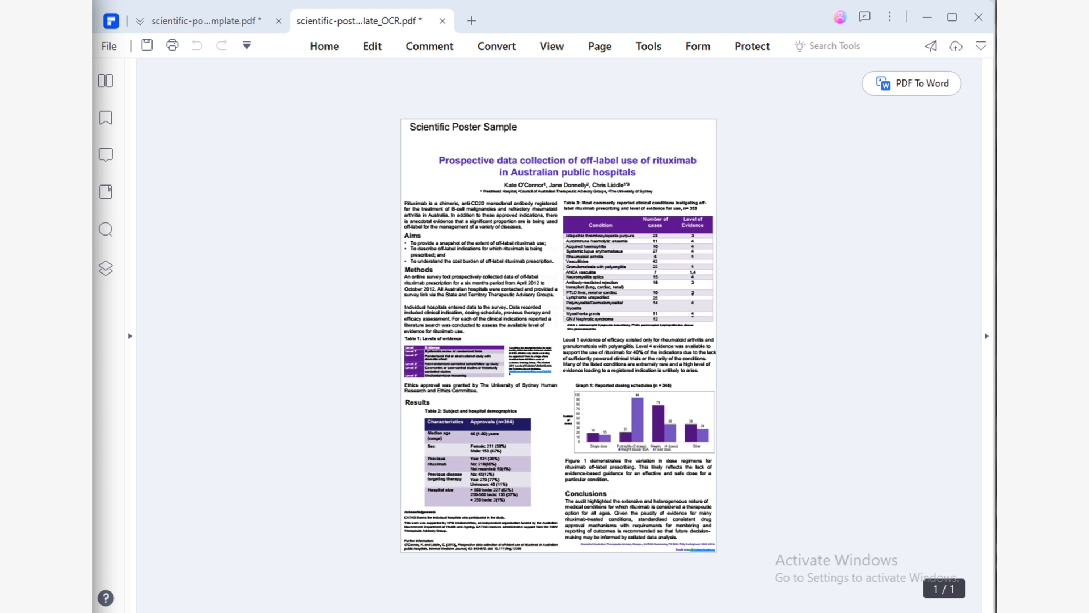
- Convert the OCR'd poster to a Word(*.doc) file saved on the Desktop
click(500, 48)
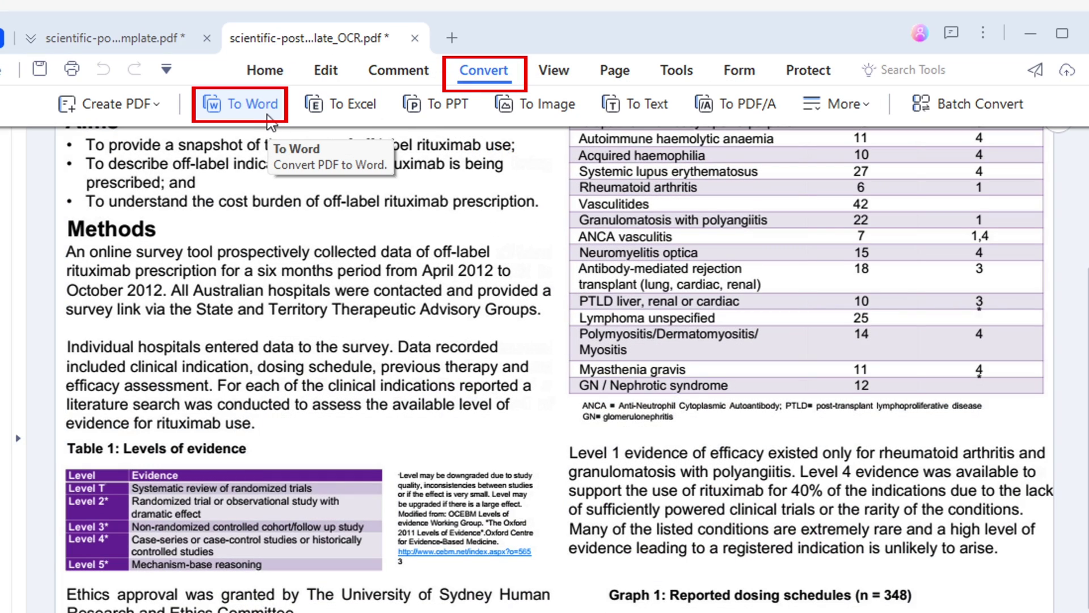
click(244, 105)
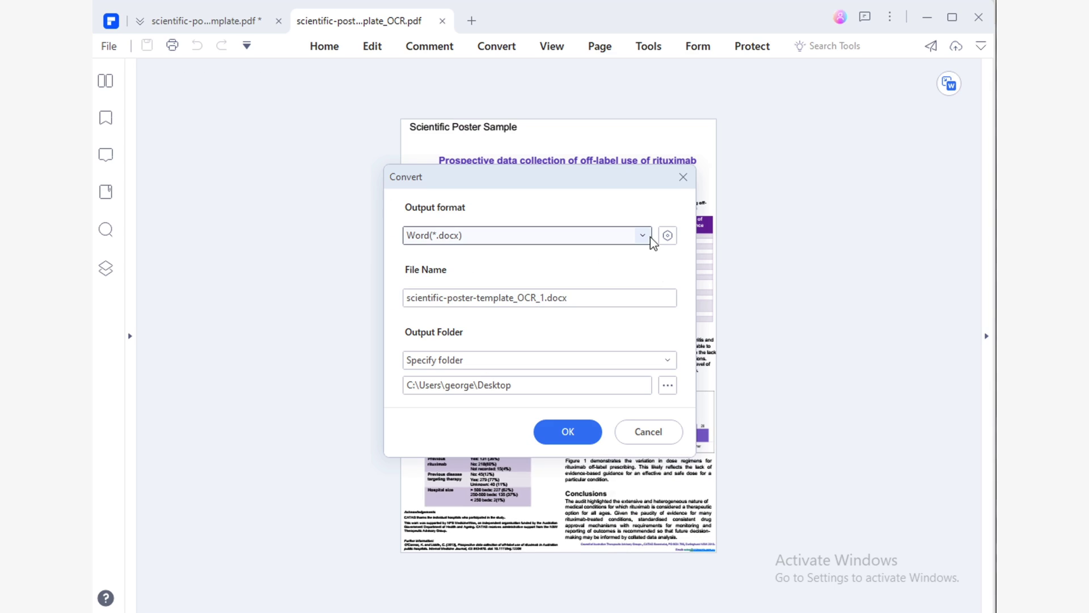
click(652, 243)
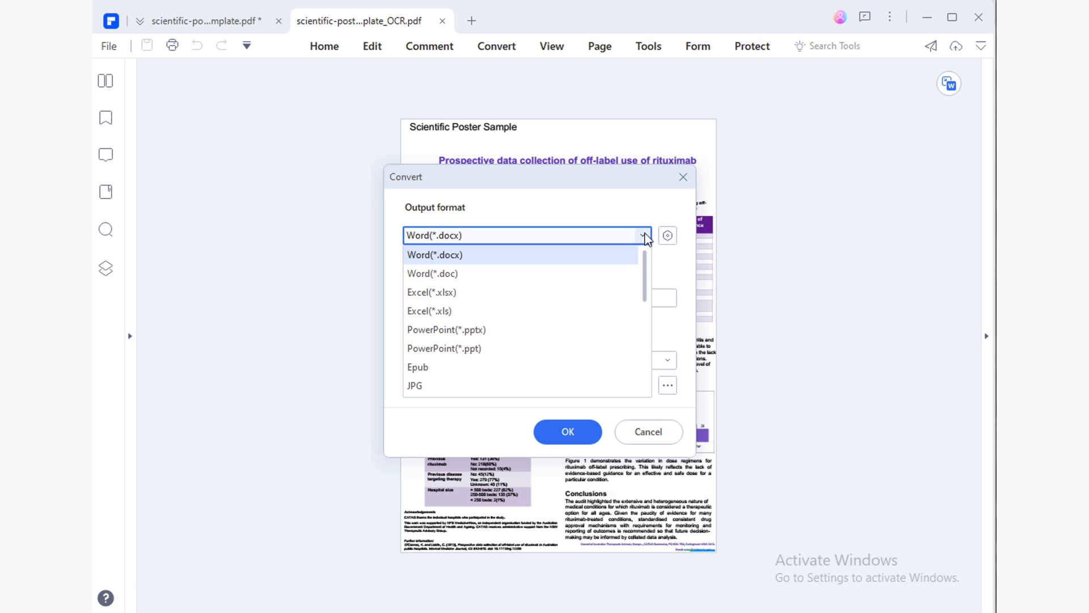
click(597, 277)
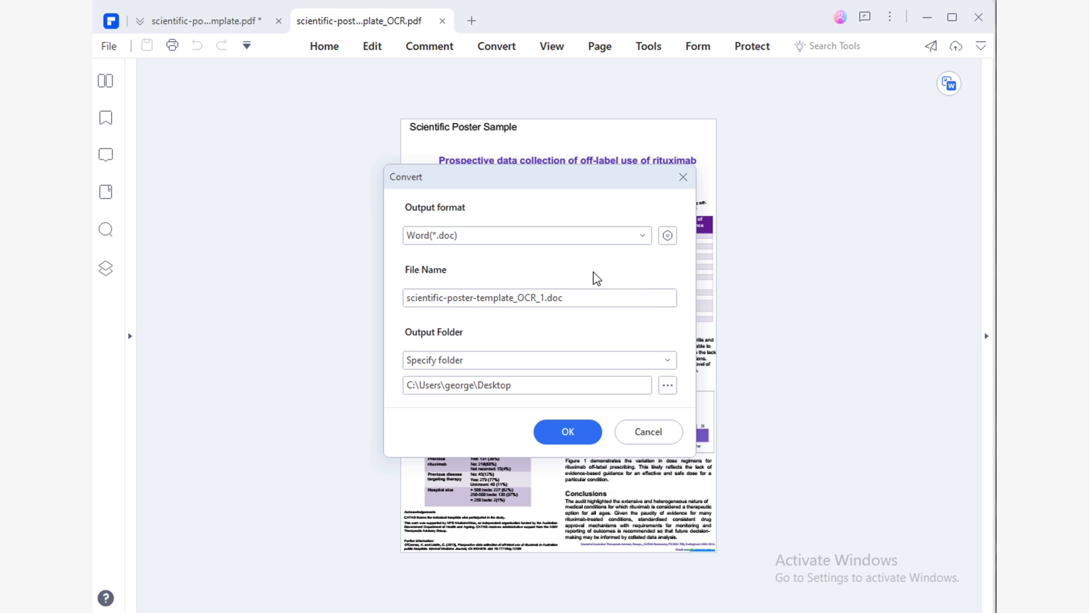
click(577, 434)
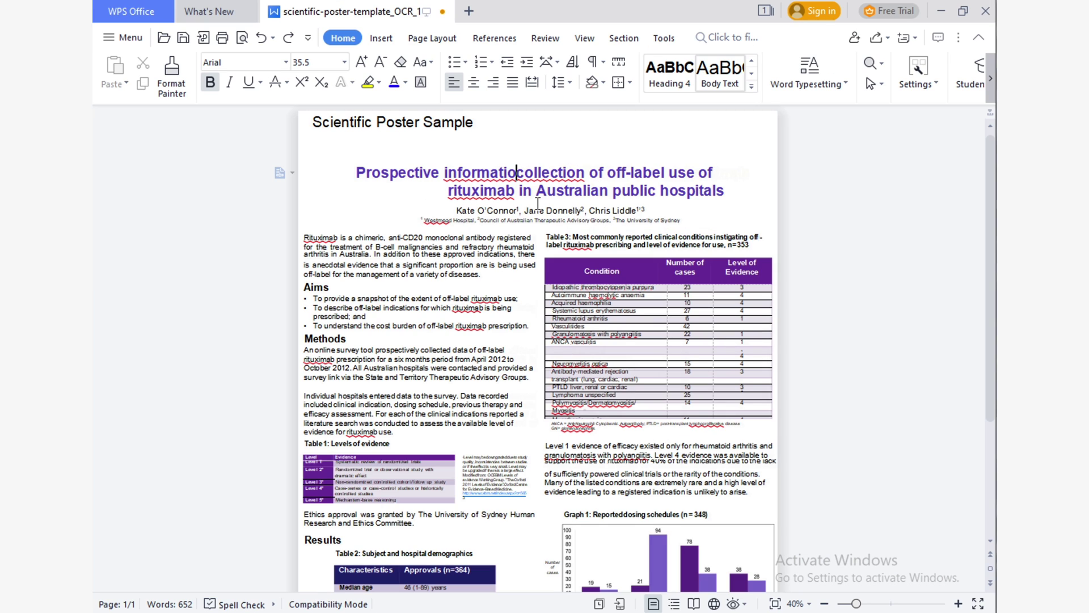
- Replace the word before 'collection' in the title with 'data info'
key(BackSpace)
key(BackSpace)
key(BackSpace)
key(BackSpace)
key(BackSpace)
key(BackSpace)
key(BackSpace)
key(BackSpace)
key(BackSpace)
key(BackSpace)
text(data )
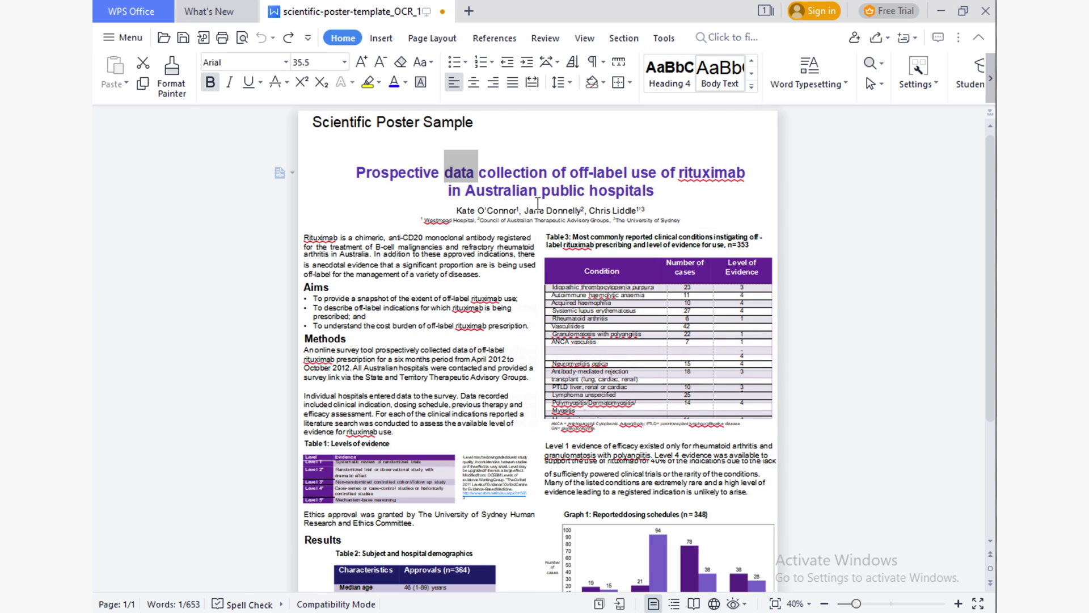
text(info)
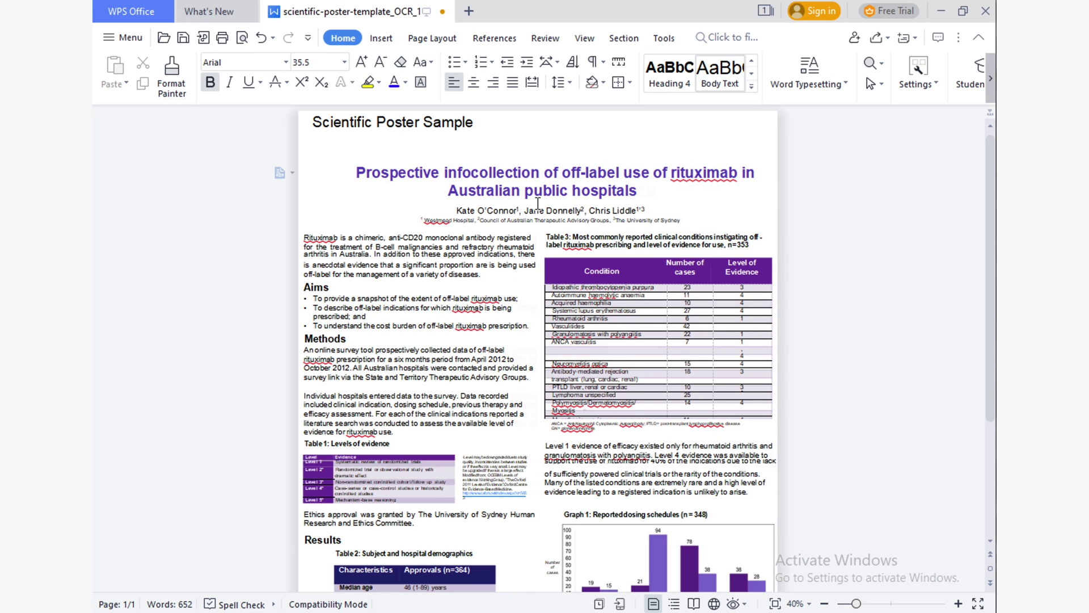
click(493, 371)
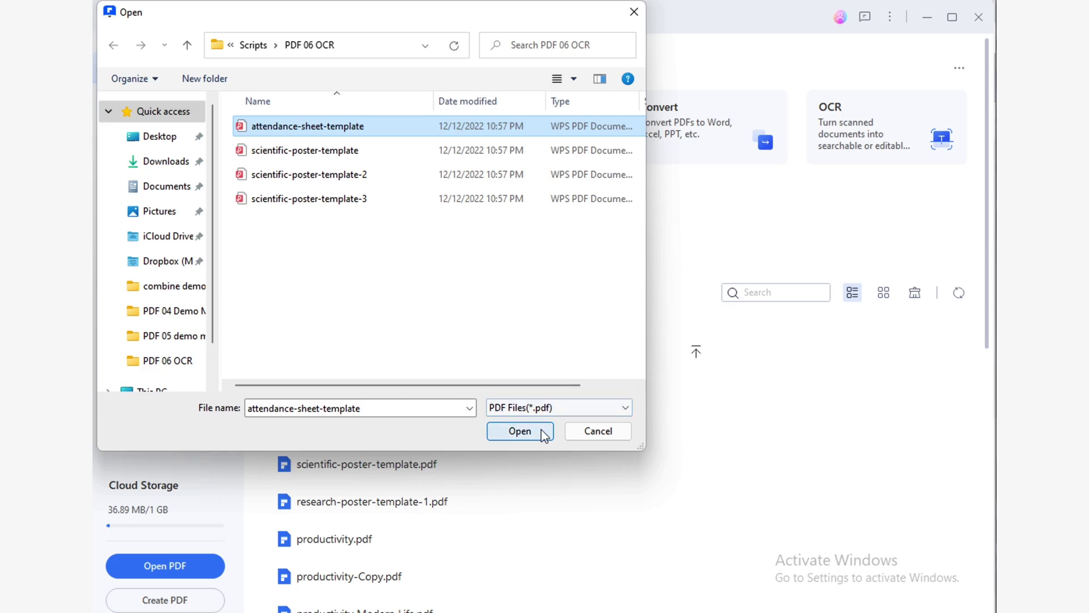
- Open attendance-sheet-template.pdf
click(520, 430)
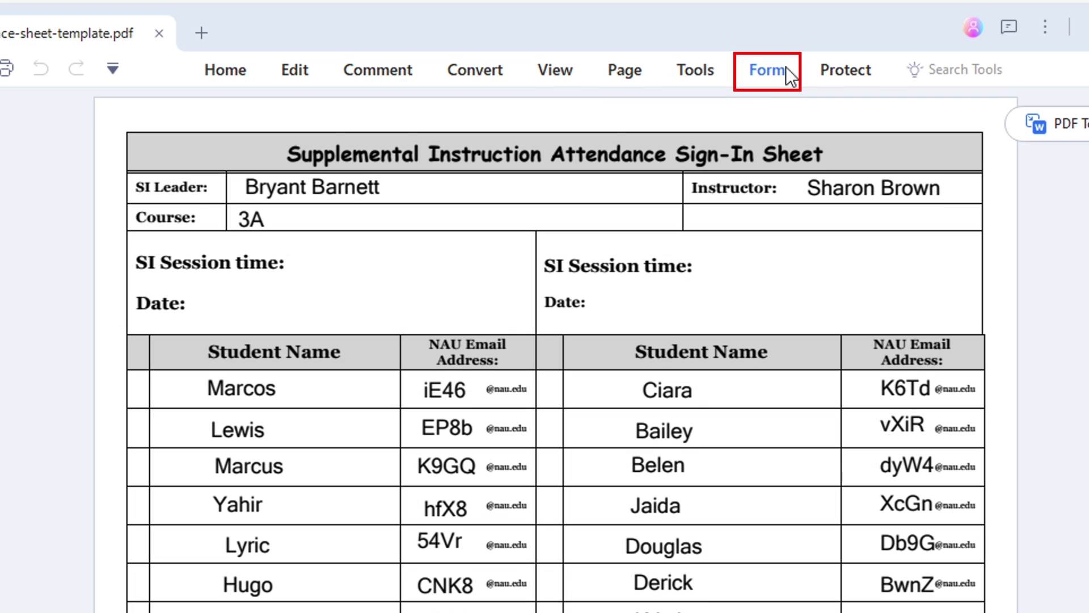
- Extract data using a renamed selection field drawn over the Student Name column
click(709, 45)
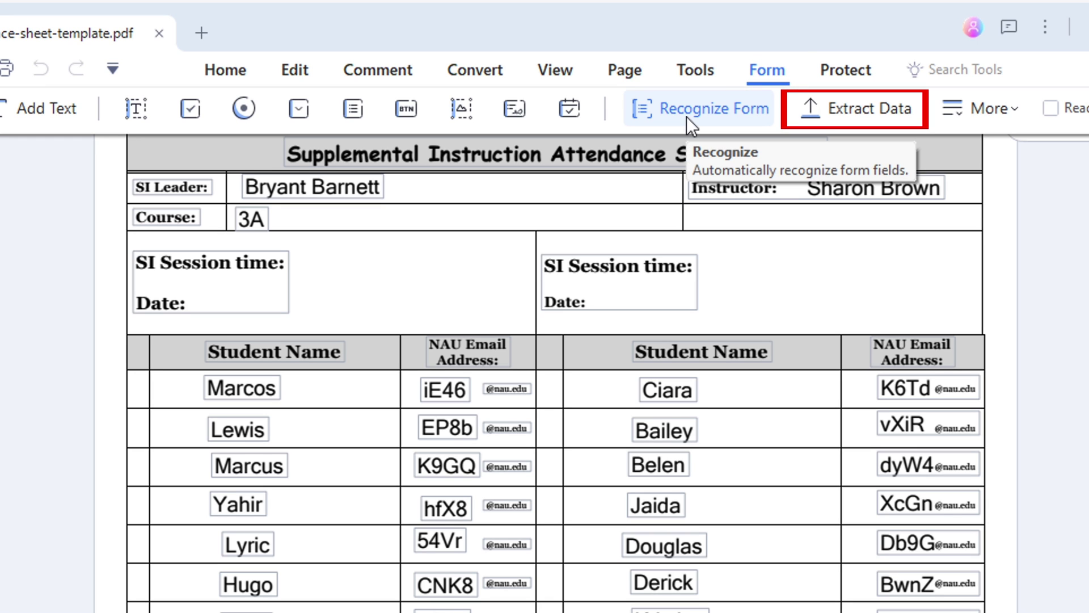
click(880, 118)
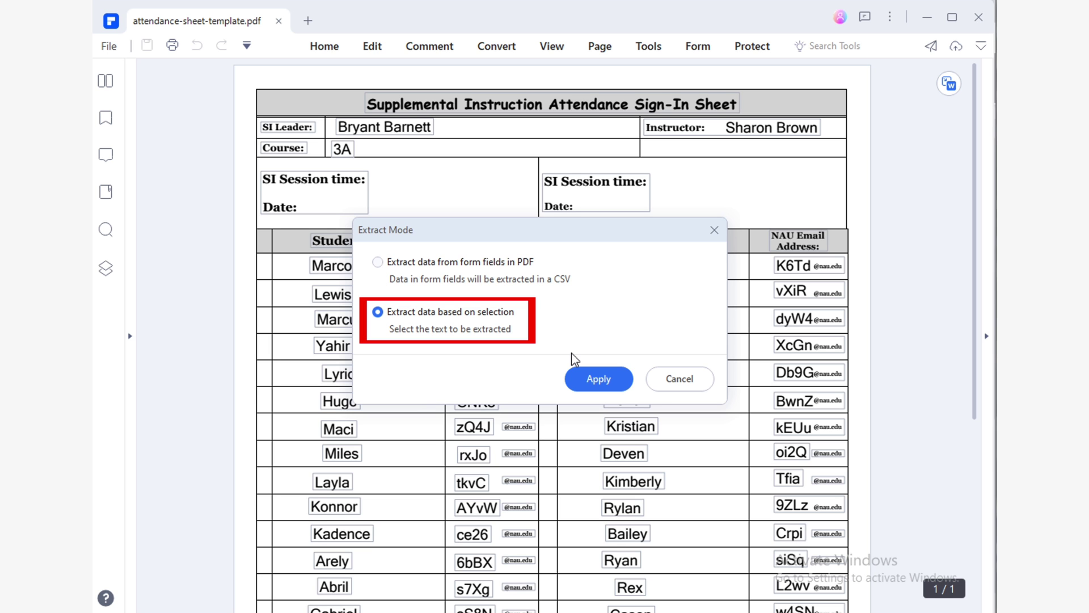
click(630, 384)
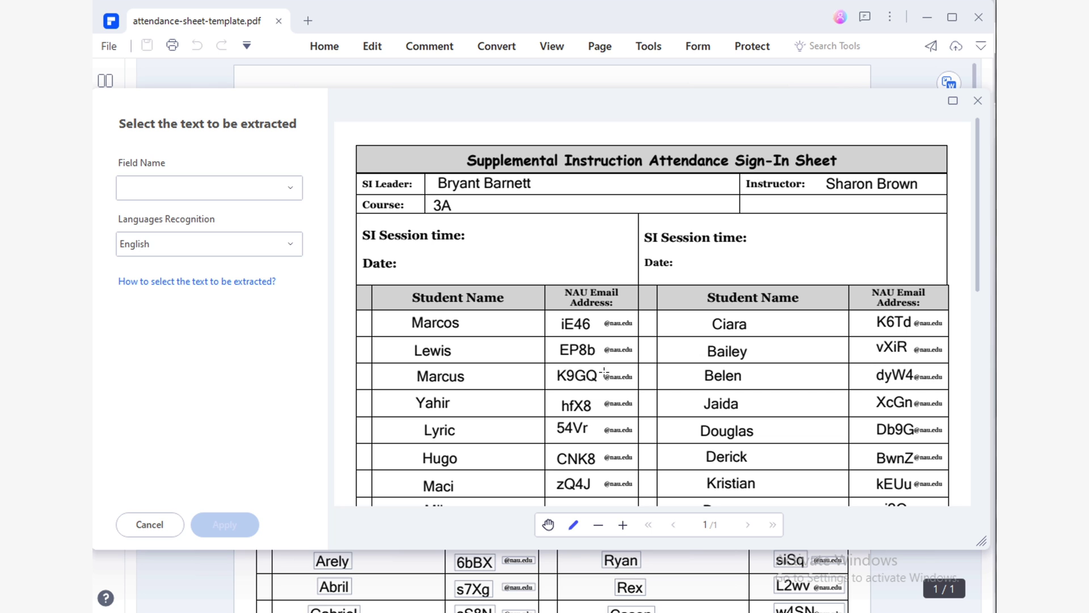
drag(512, 194, 600, 450)
drag(213, 194, 117, 184)
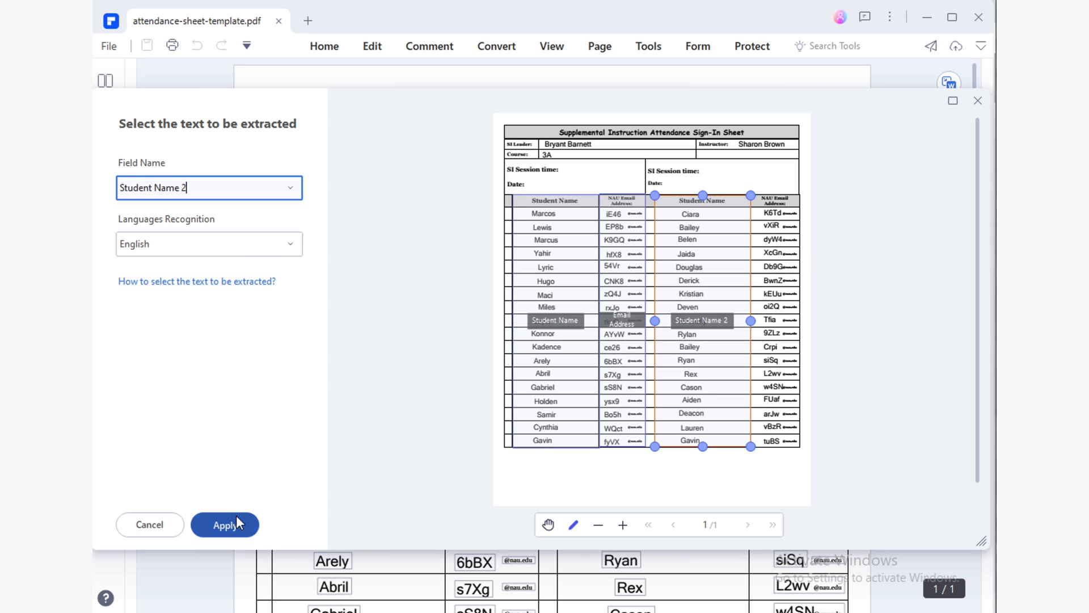
click(236, 518)
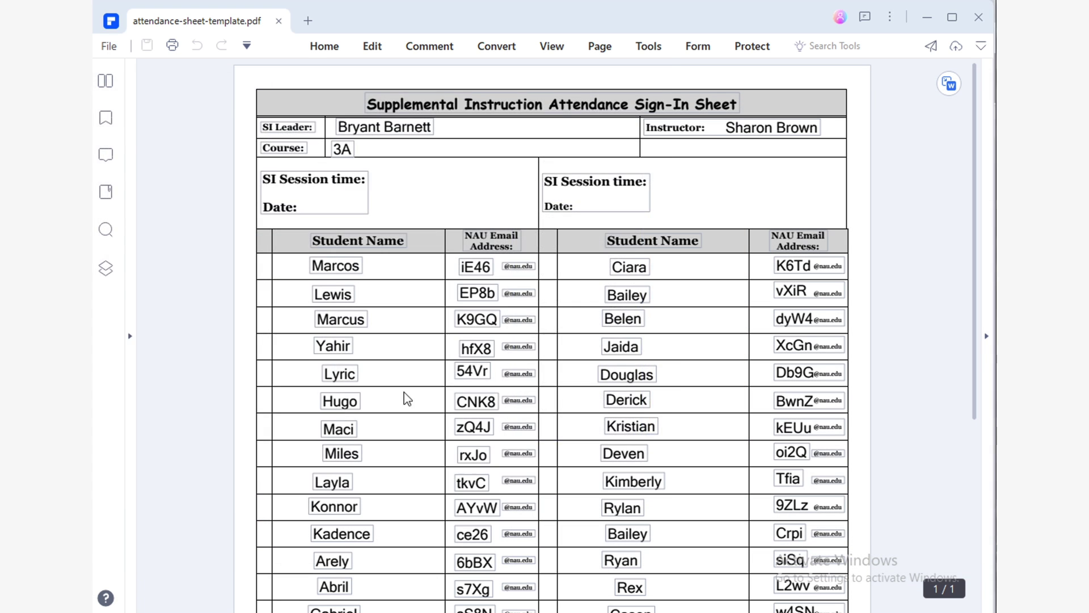
- Save the extracted names as CSV and copy cell B2 into B3
click(520, 430)
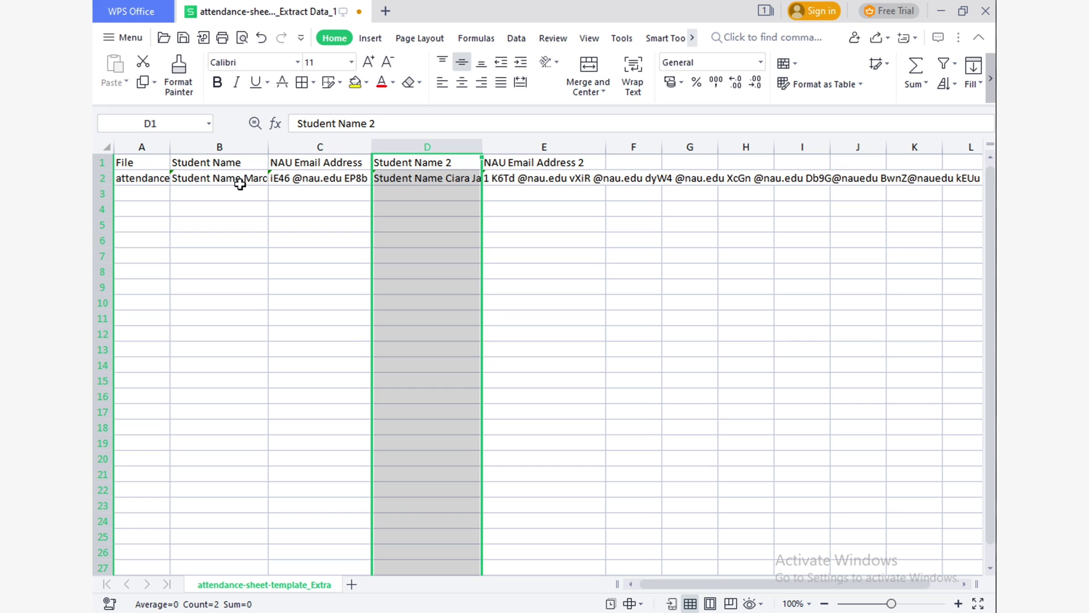
click(241, 178)
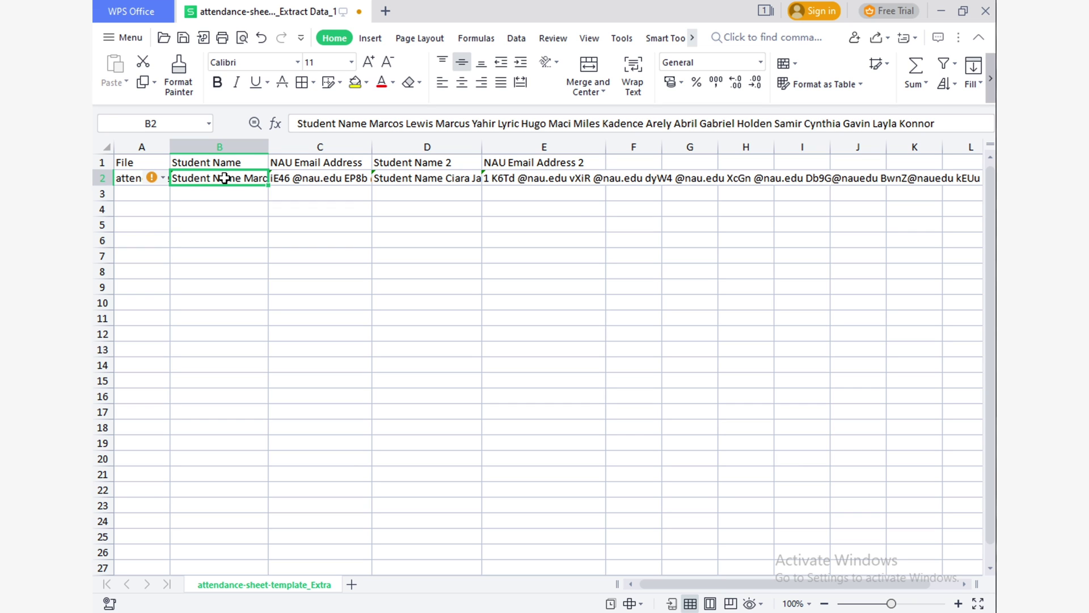
key(Left)
key(Right)
key(ctrl+c)
key(Down)
key(ctrl+v)
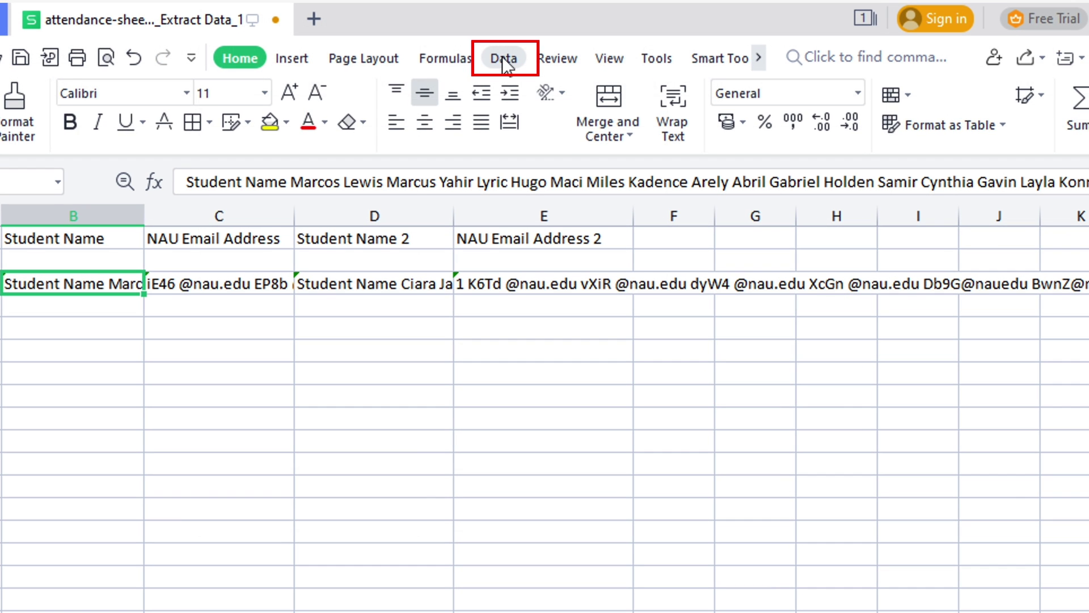
- Split the names in B3 into separate columns with Text to Columns
click(515, 38)
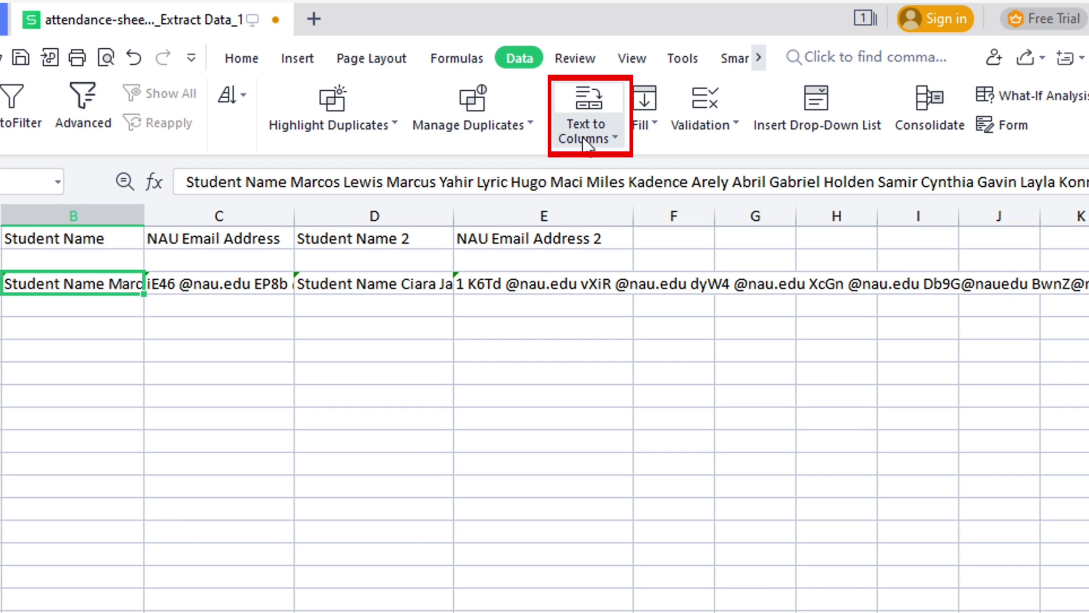
click(613, 135)
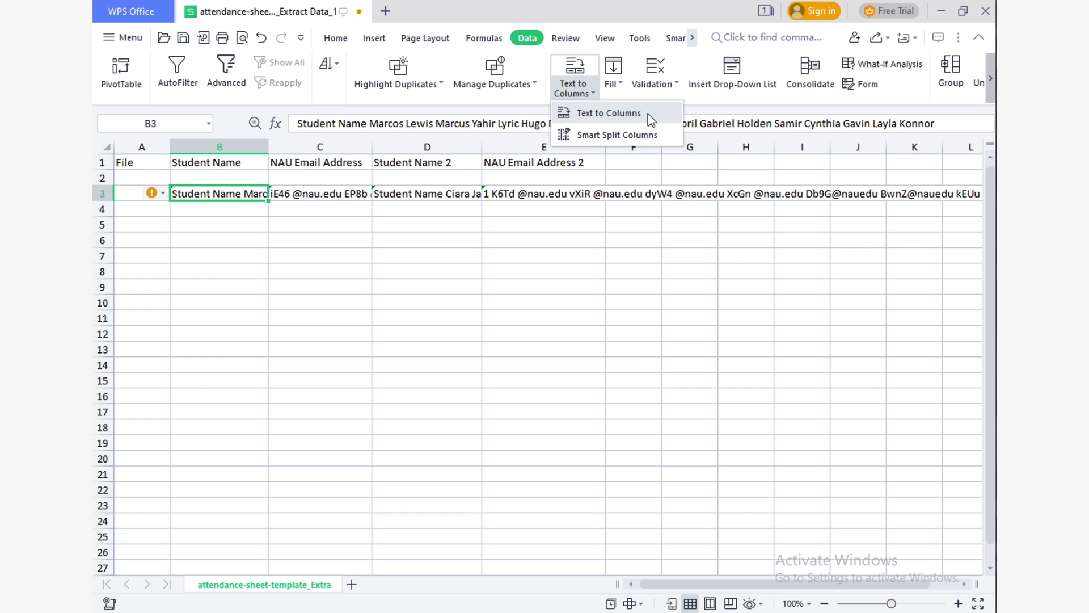
click(695, 167)
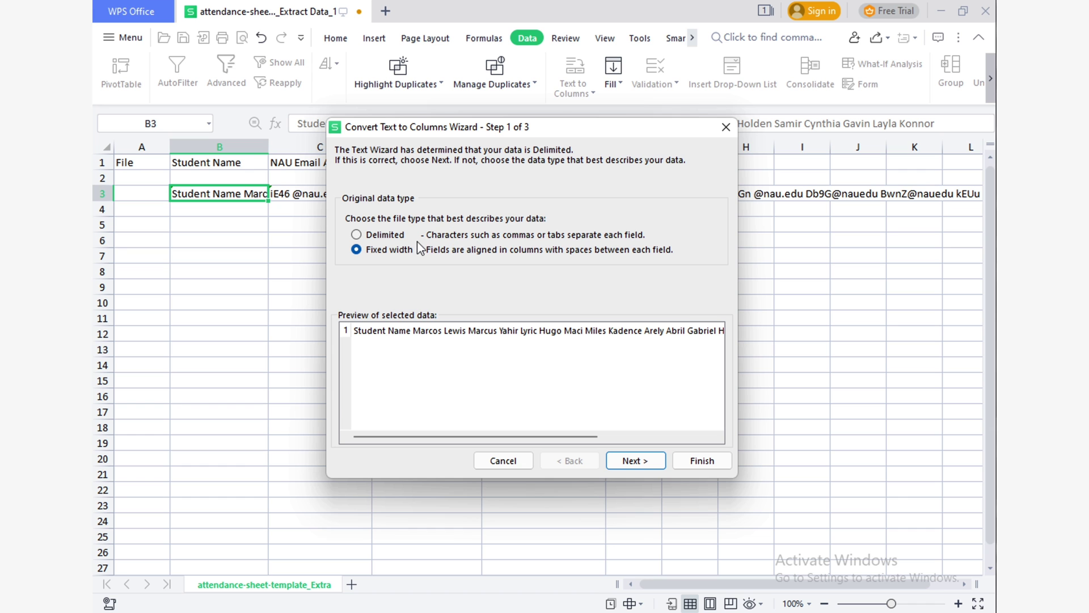
click(704, 460)
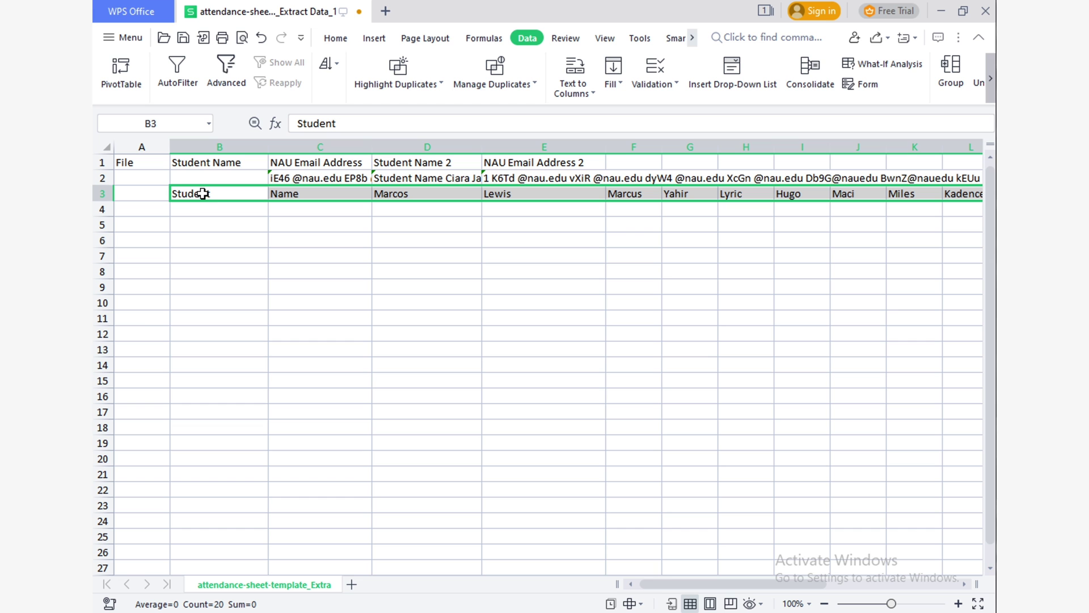
- Copy the row of split names and paste it transposed down column B from B6
right_click(202, 193)
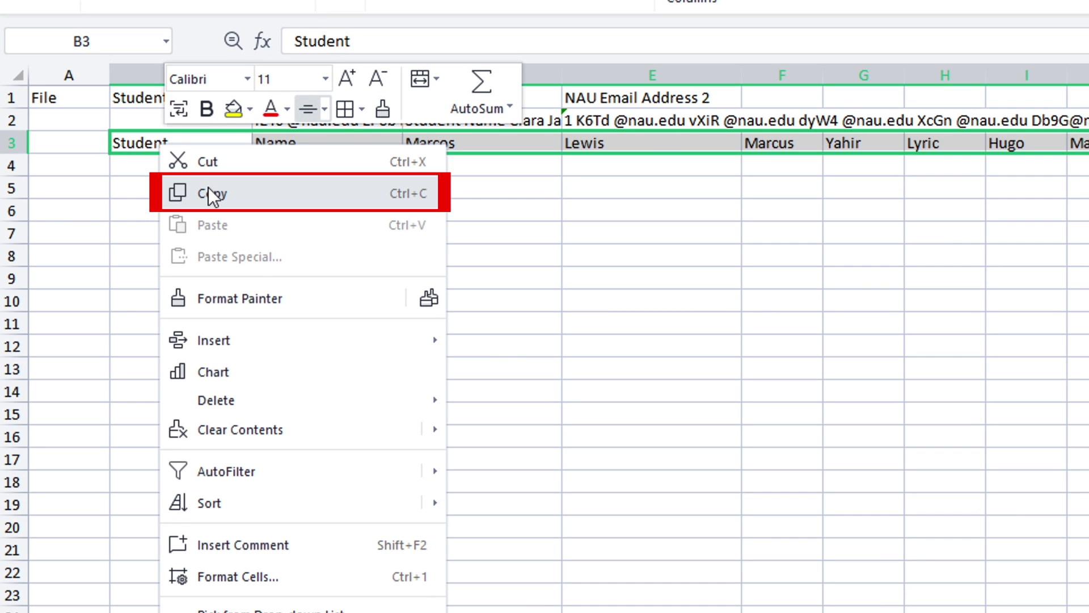
click(211, 193)
click(148, 211)
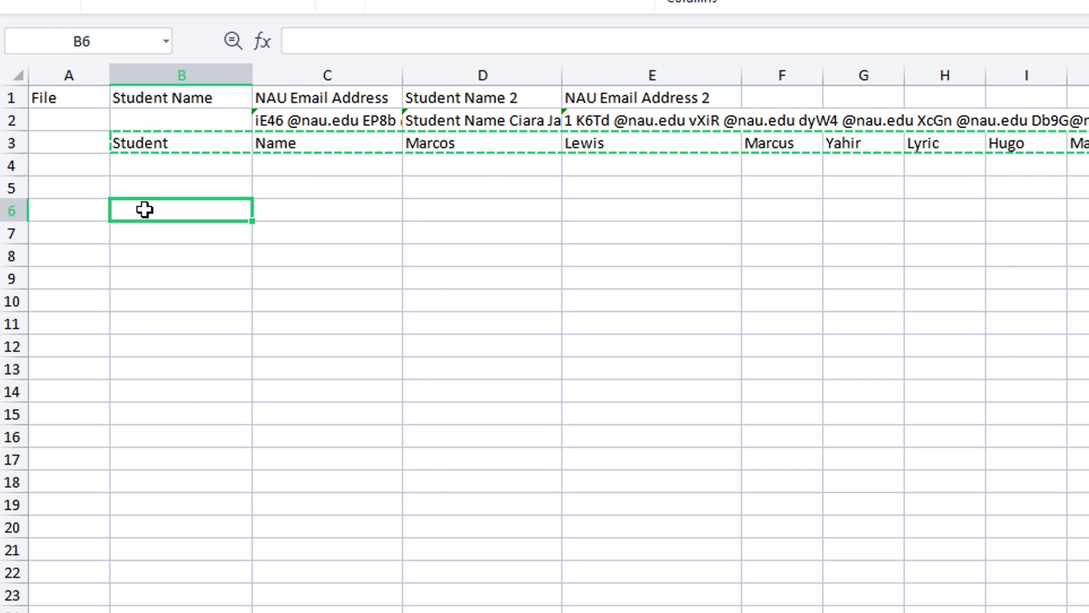
right_click(144, 210)
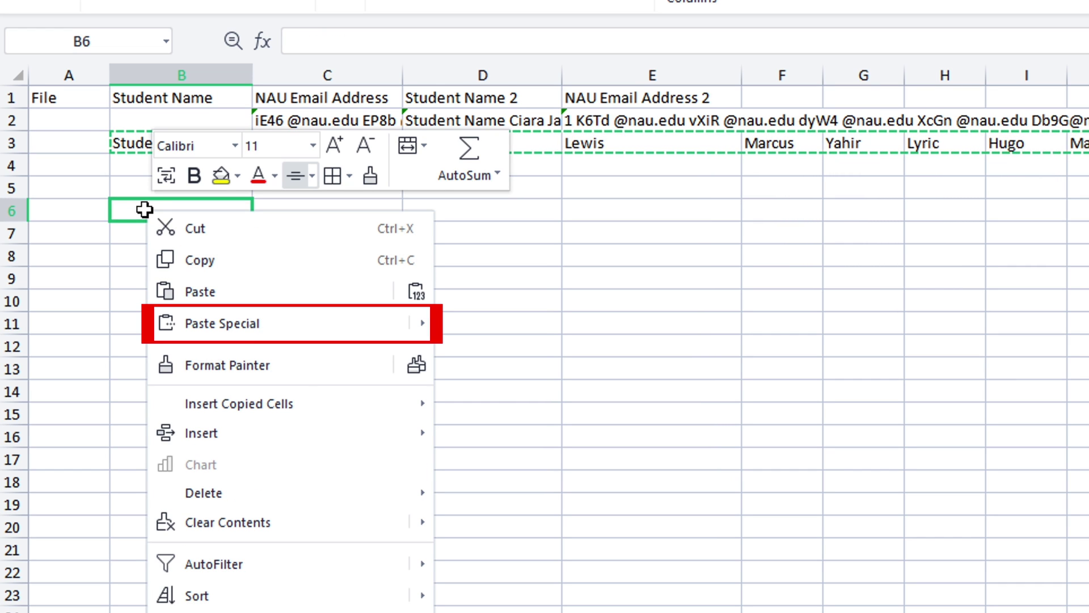
mouse_move(365, 327)
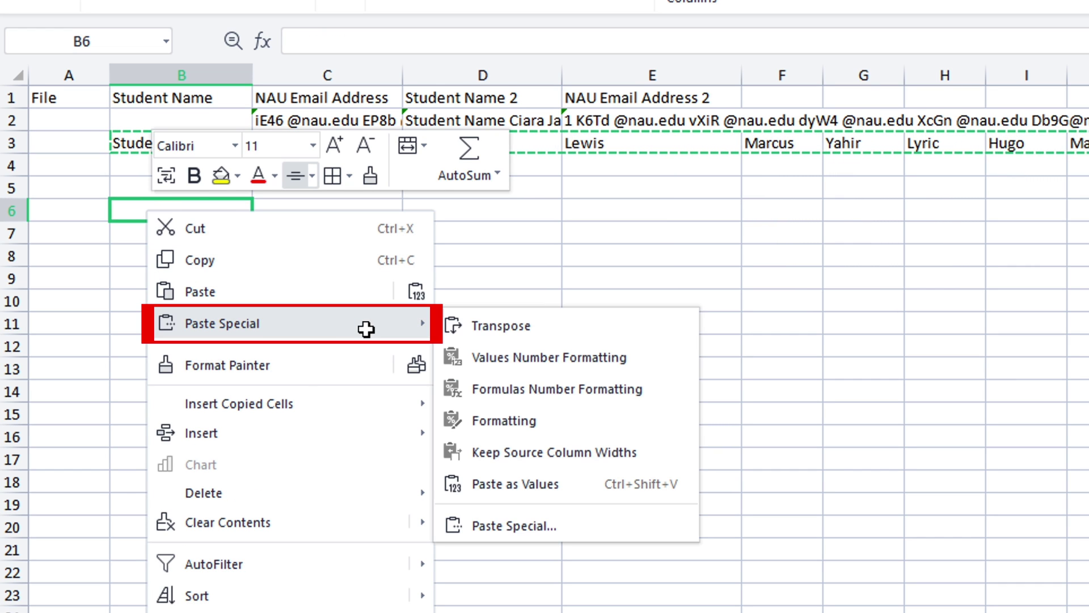
click(531, 329)
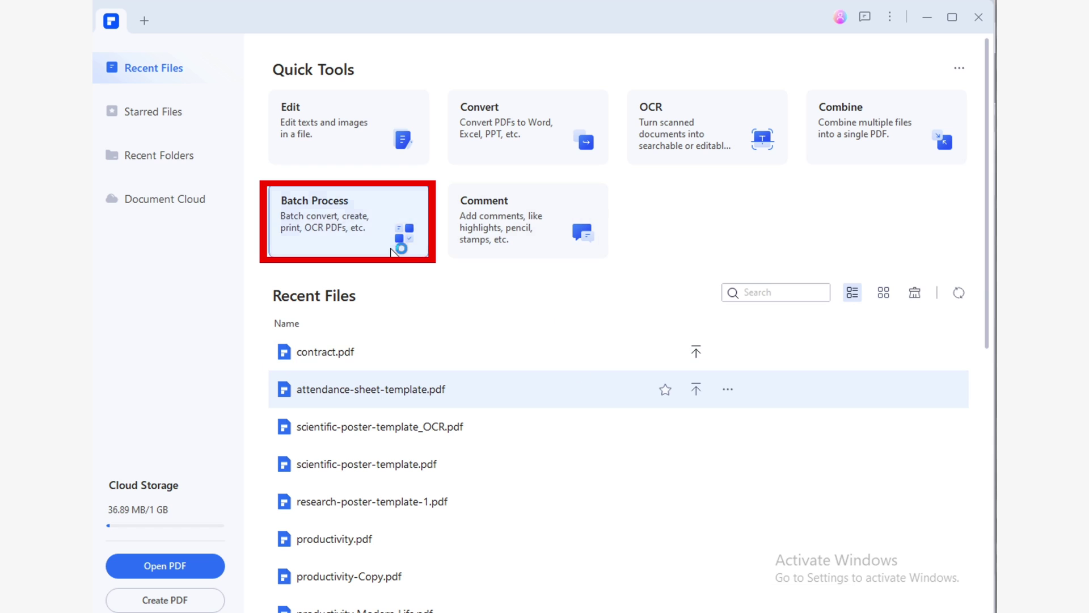
- Add the three scientific poster PDFs to a batch OCR job
click(392, 250)
click(404, 205)
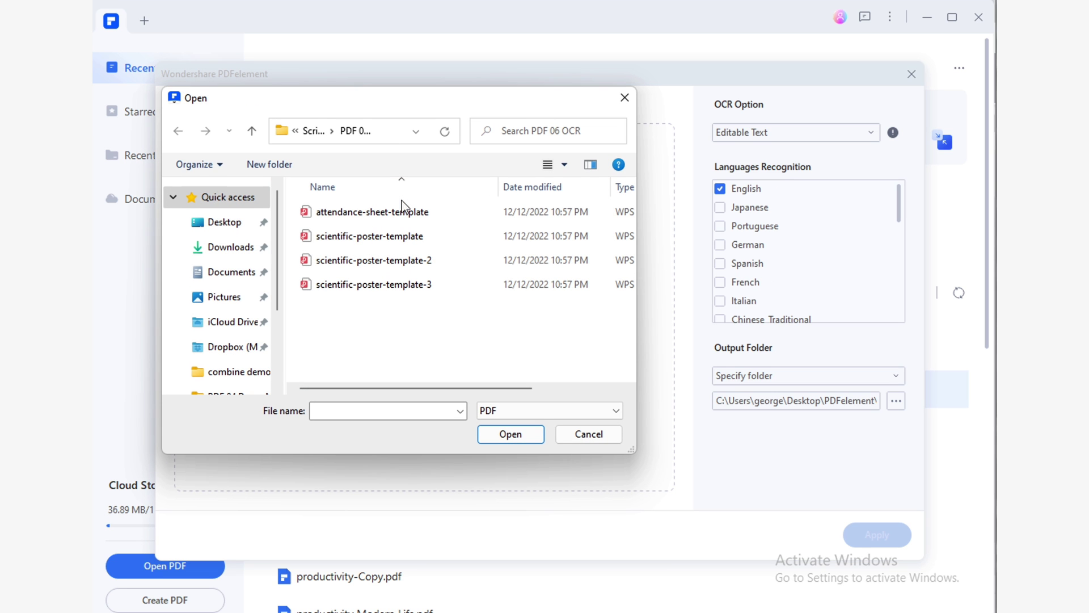
click(415, 238)
shift+click(421, 285)
click(513, 435)
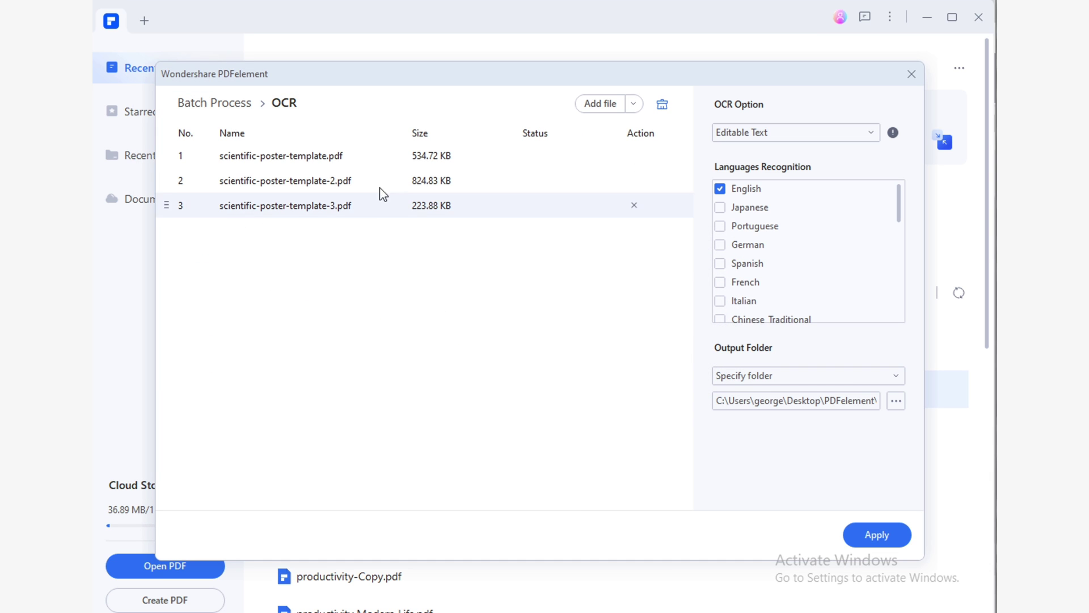
- Keep Editable Text output with English recognition and run the batch OCR
click(874, 133)
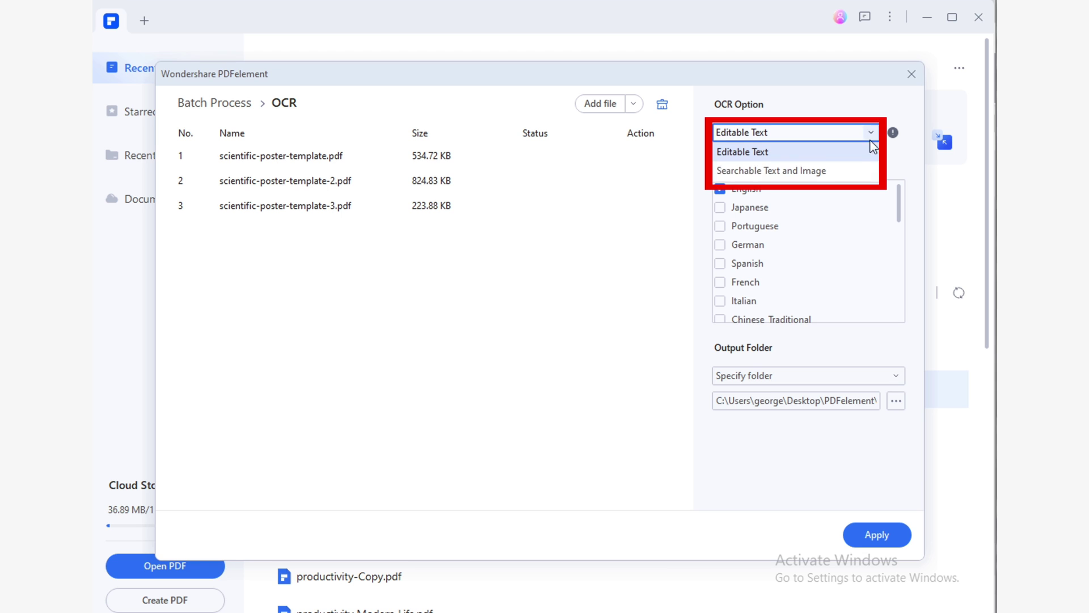
click(853, 153)
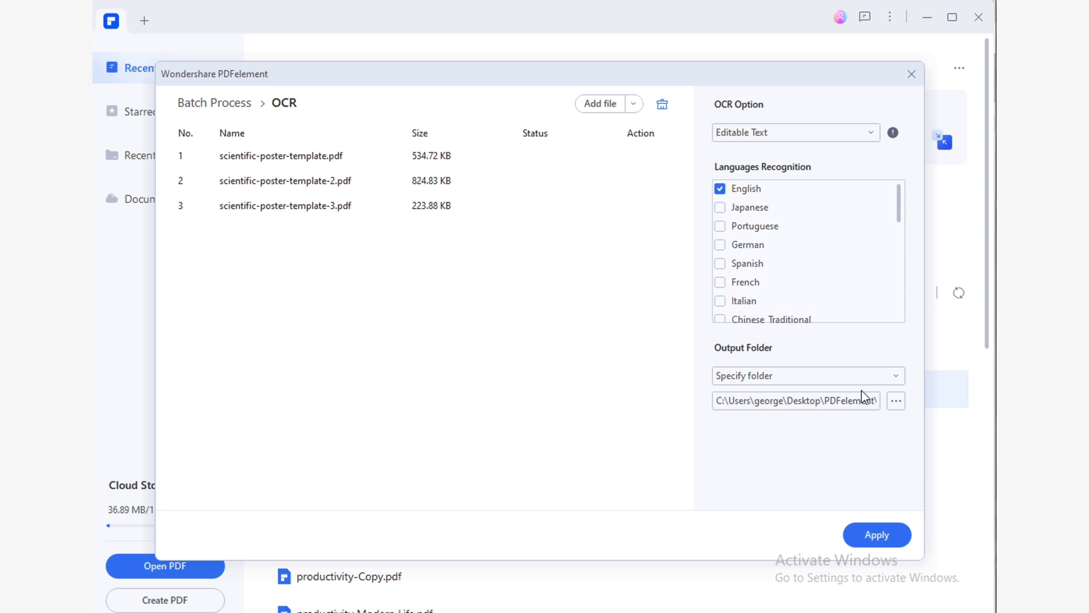
click(903, 546)
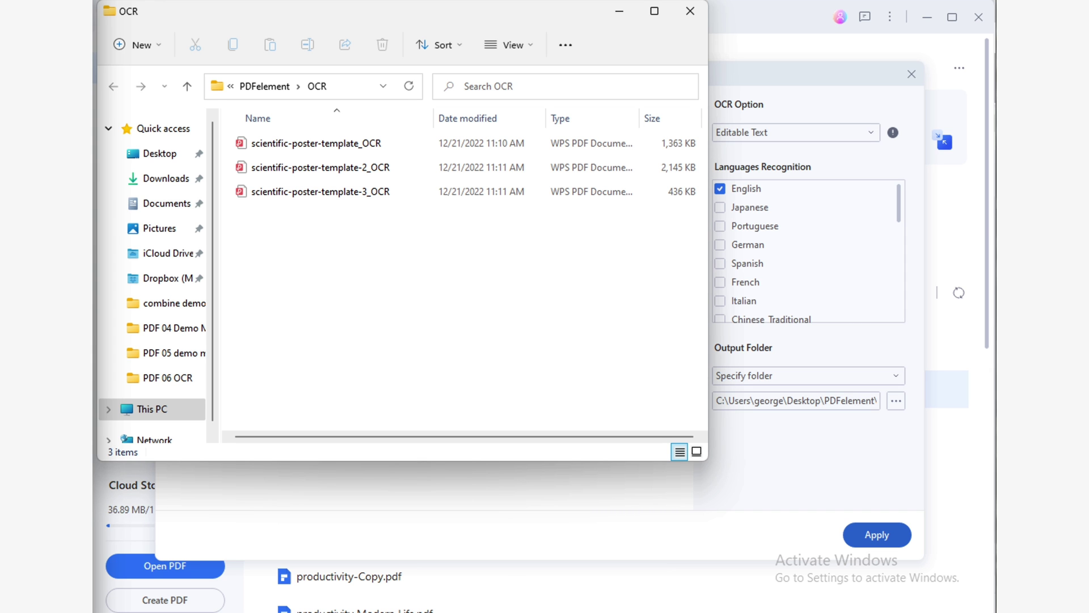
- Open an _OCR scientific poster file from the OCR output folder in PDFelement
double_click(403, 172)
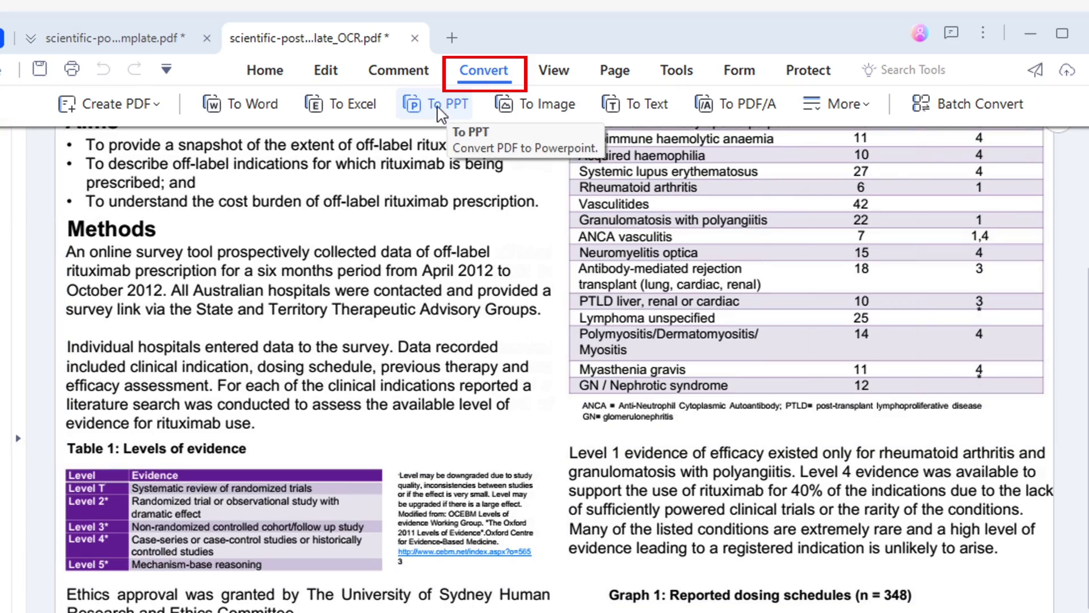
- Convert the OCR'd scientific poster to a Word(*.doc) file
click(268, 116)
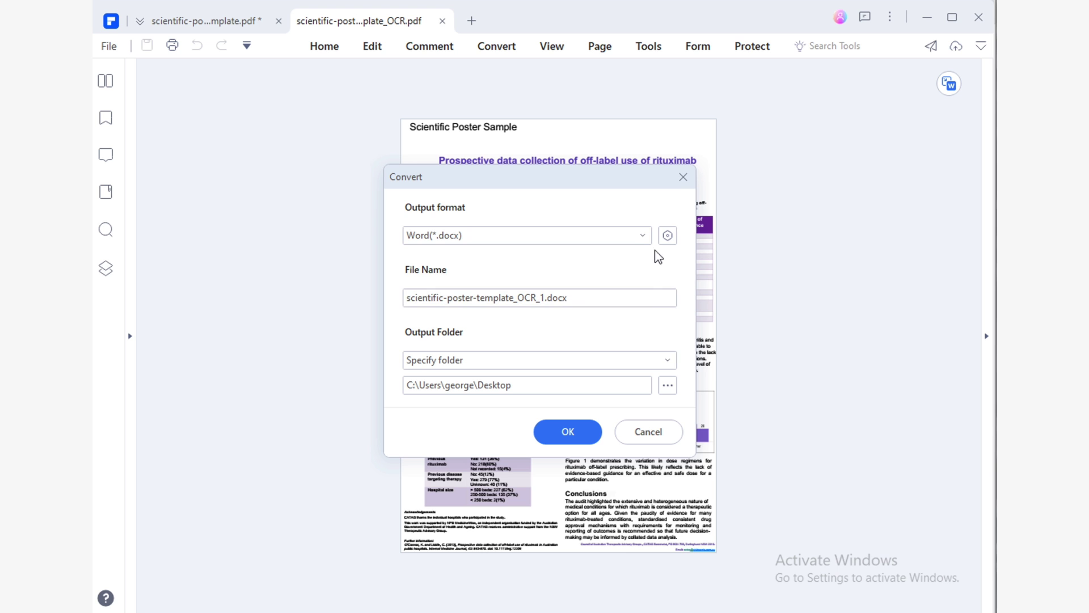
click(595, 275)
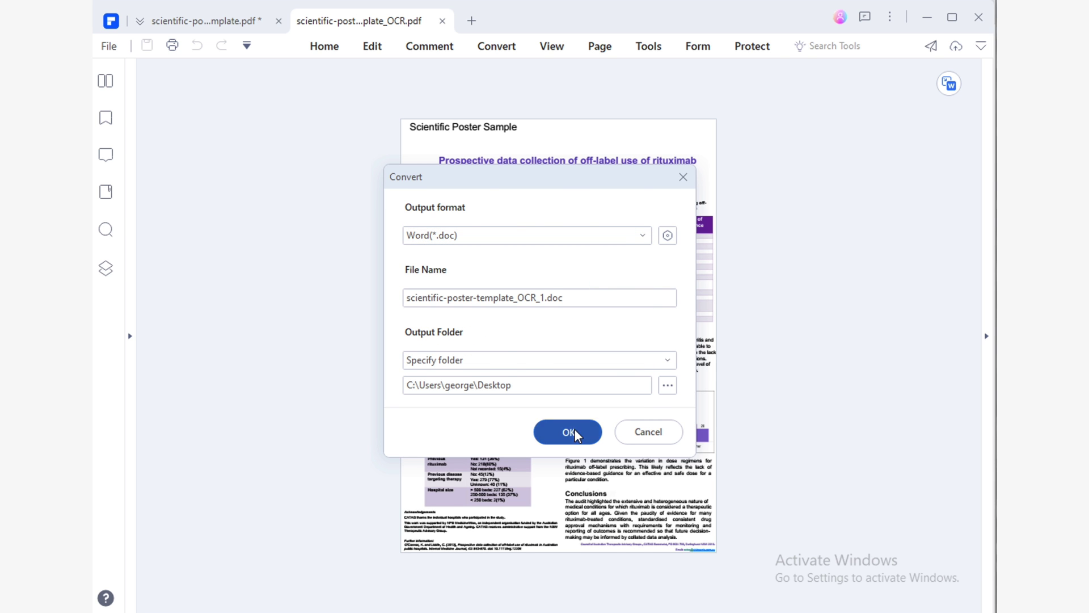
click(569, 433)
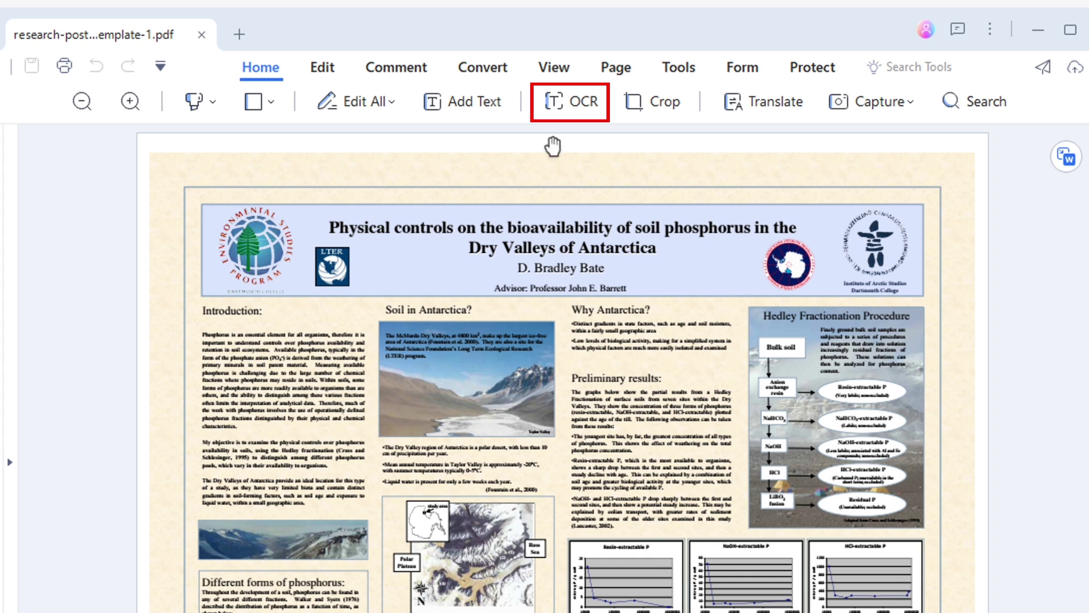
click(590, 107)
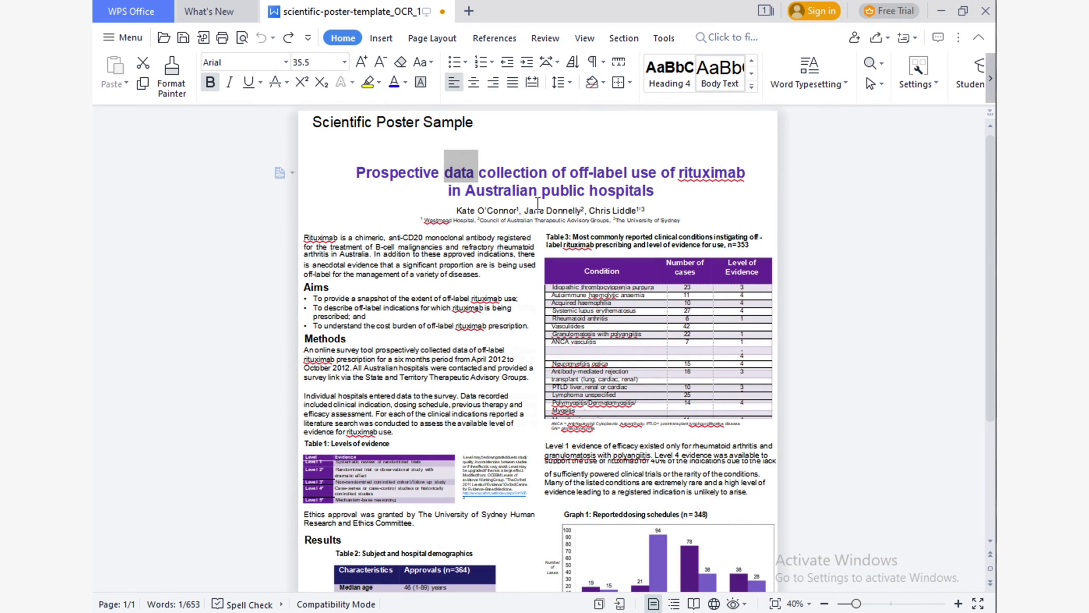